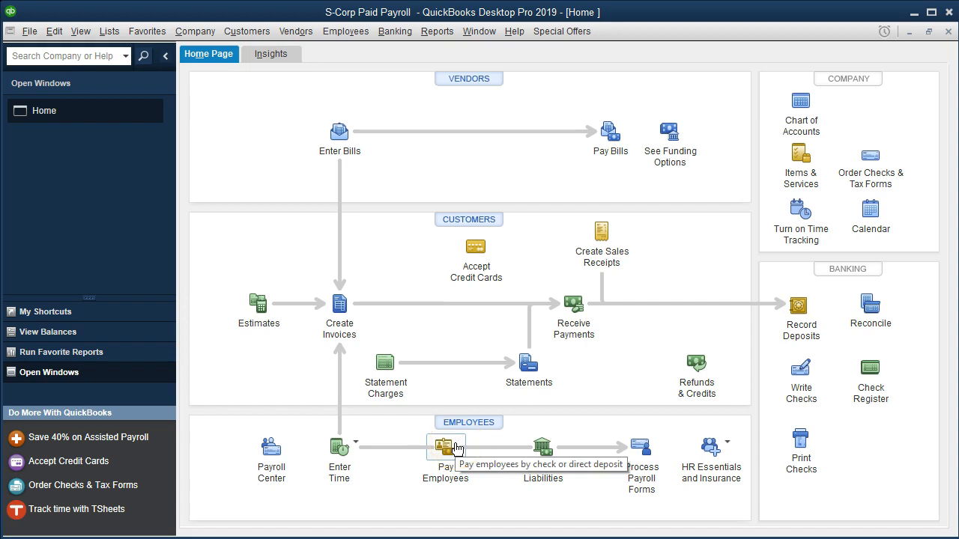
- Start paying employees from the payroll center and create the required bank account, named Checking Account
click(455, 448)
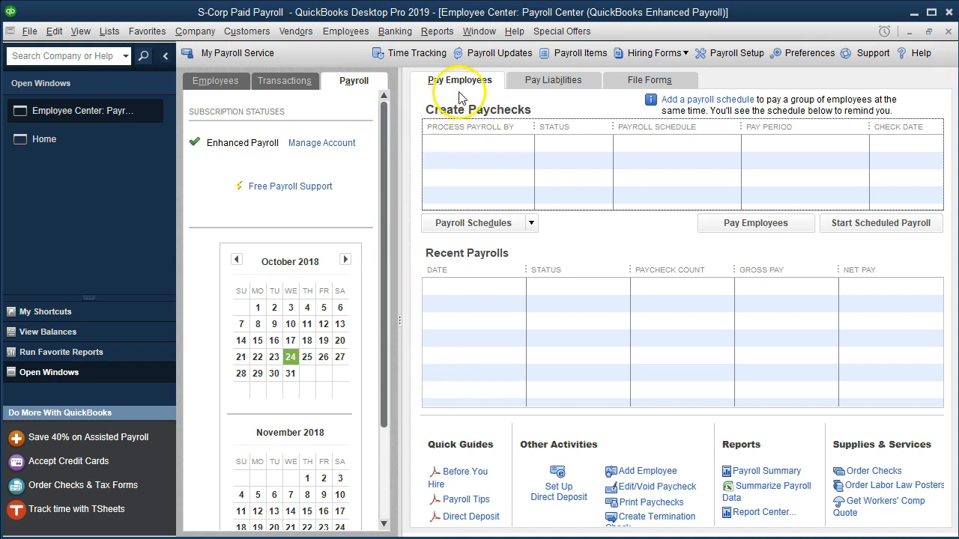
click(713, 232)
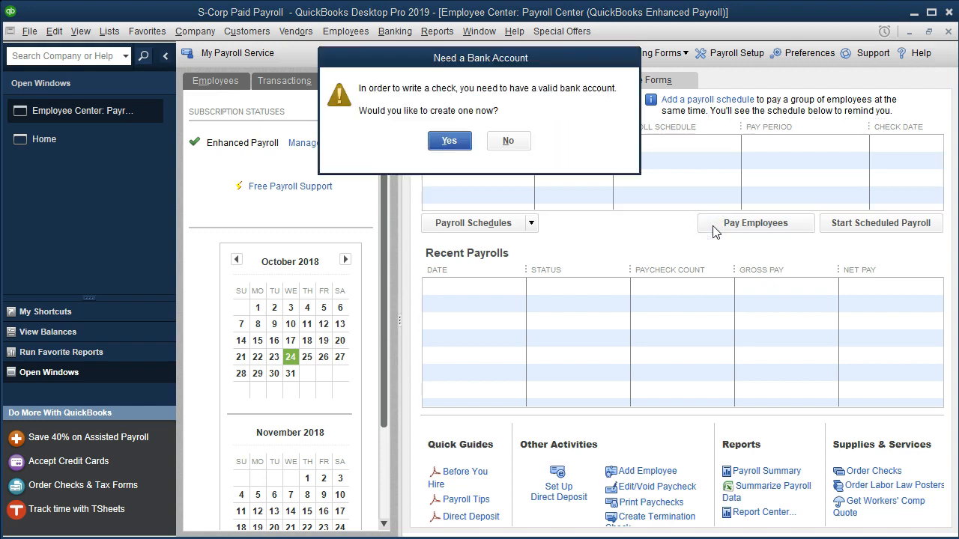
click(470, 153)
click(461, 145)
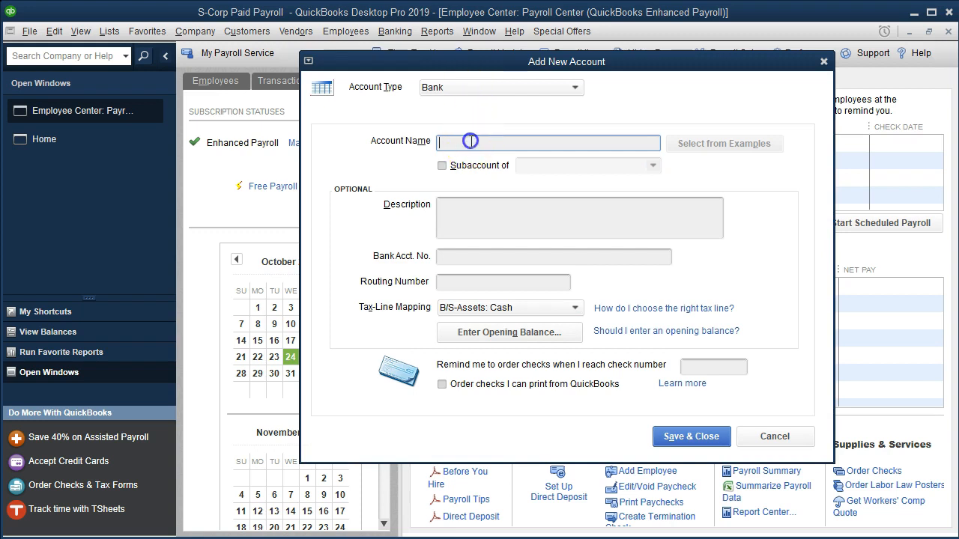
text(Checking Account)
key(Tab)
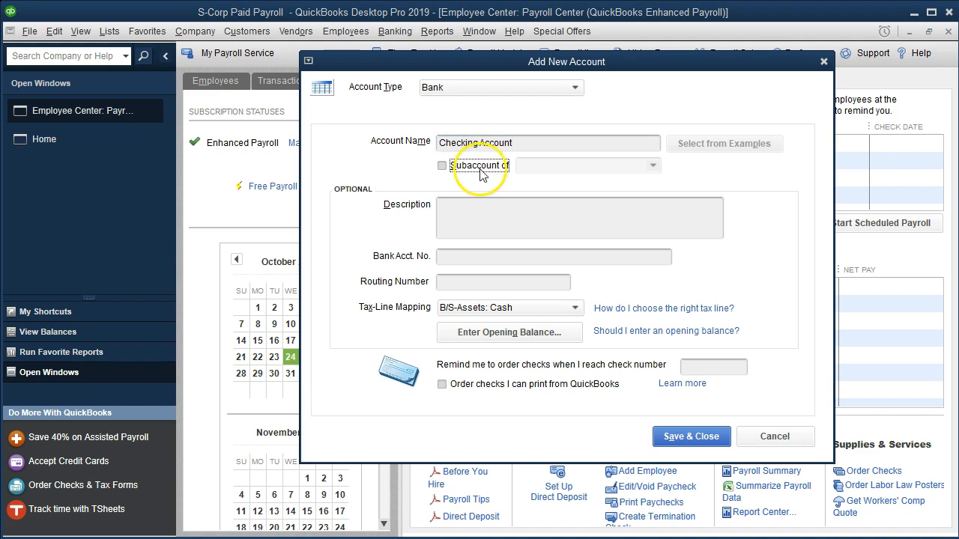
click(678, 439)
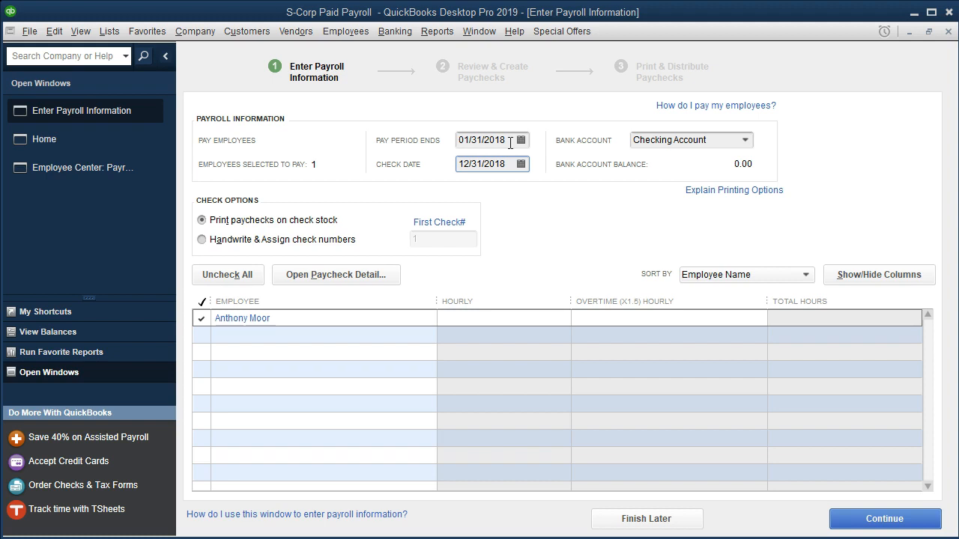
- Set the check date to 02/01/2018 and assign handwritten check numbers starting at 1001
click(484, 164)
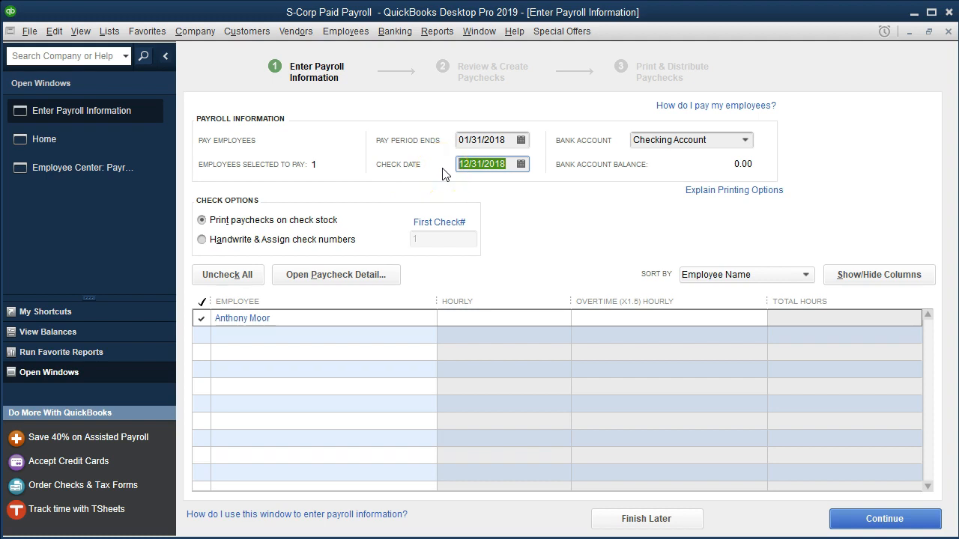
text(020118)
key(Tab)
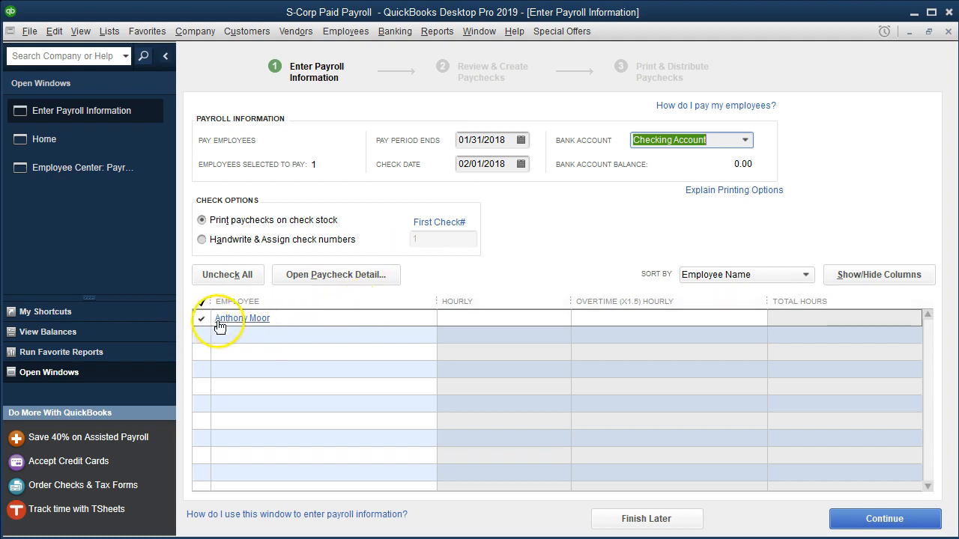
click(202, 240)
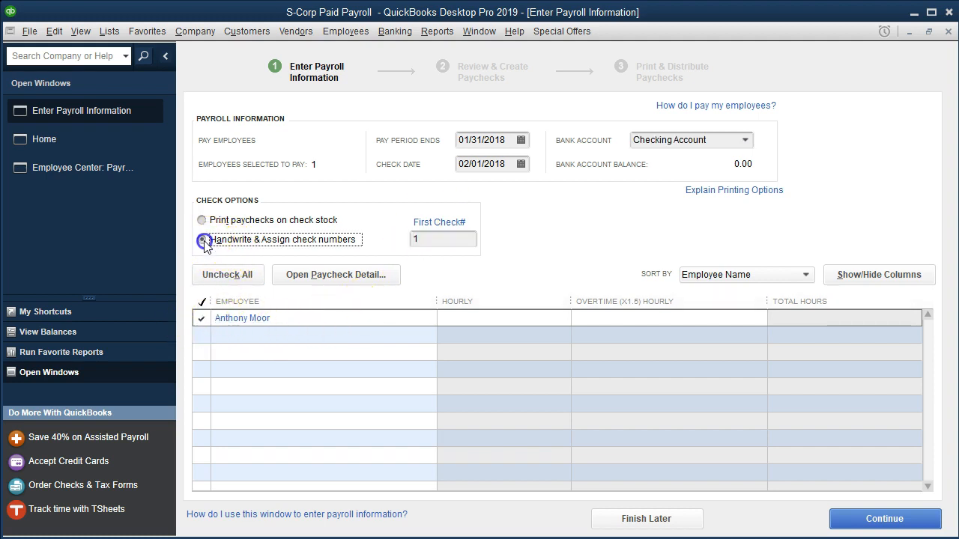
click(439, 239)
text(001)
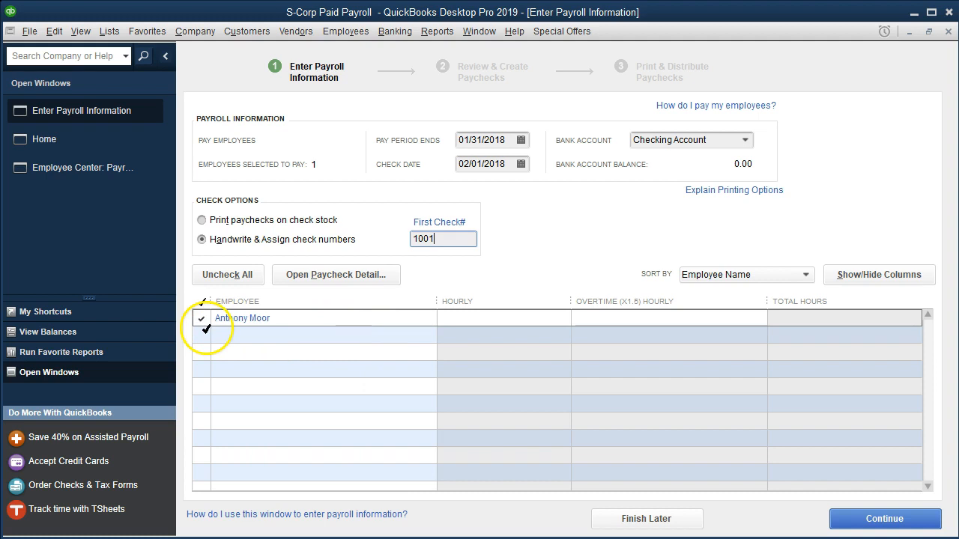
- Open the listed employee's paycheck detail and enter 161 regular hours and 1 overtime hour
click(240, 319)
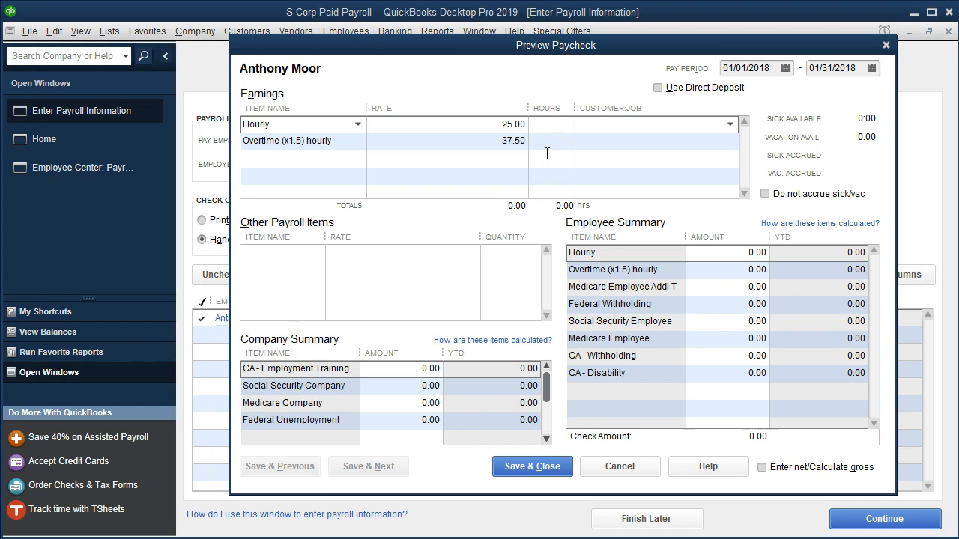
text(161)
key(Tab)
key(Tab)
key(Tab)
key(Tab)
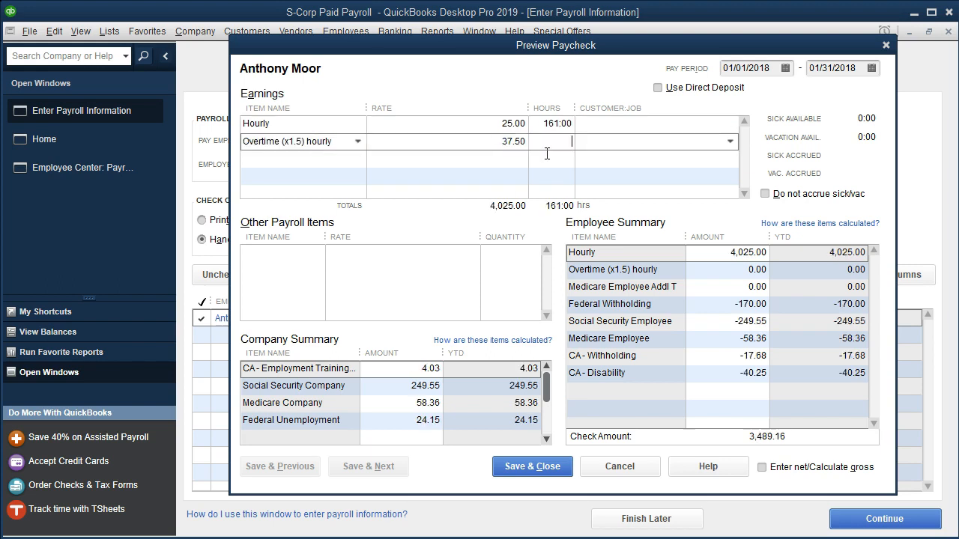
text(1)
key(Tab)
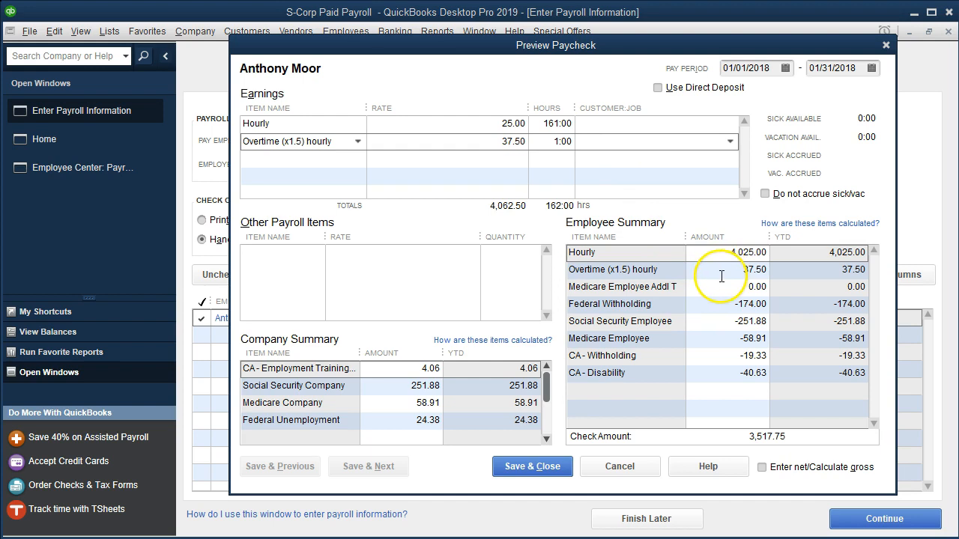
- In Calculator, add 4025 and 37.5 and multiply the sum by .062 to check the employee's Social Security withholding
key(XF86Calculator)
drag(390, 192, 438, 199)
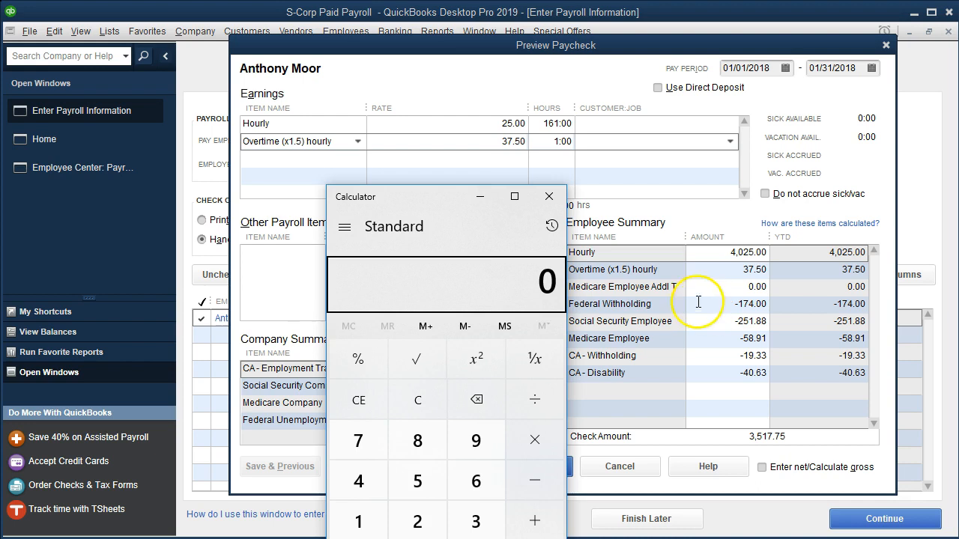
drag(440, 199, 426, 191)
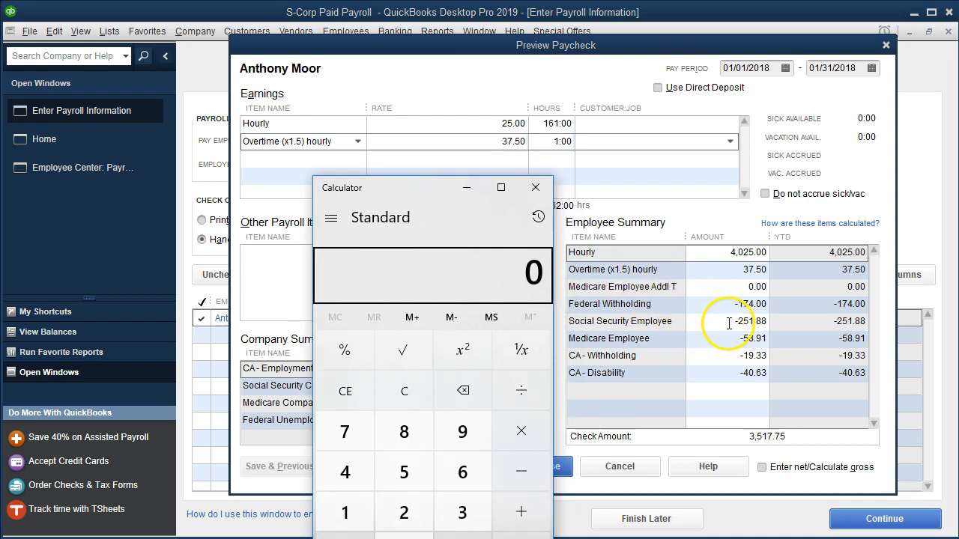
click(405, 391)
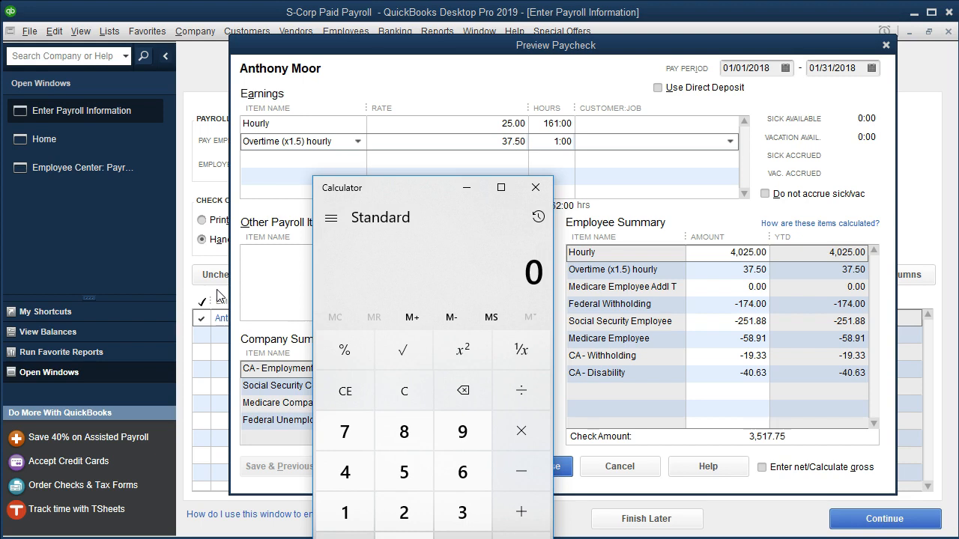
text(4025+)
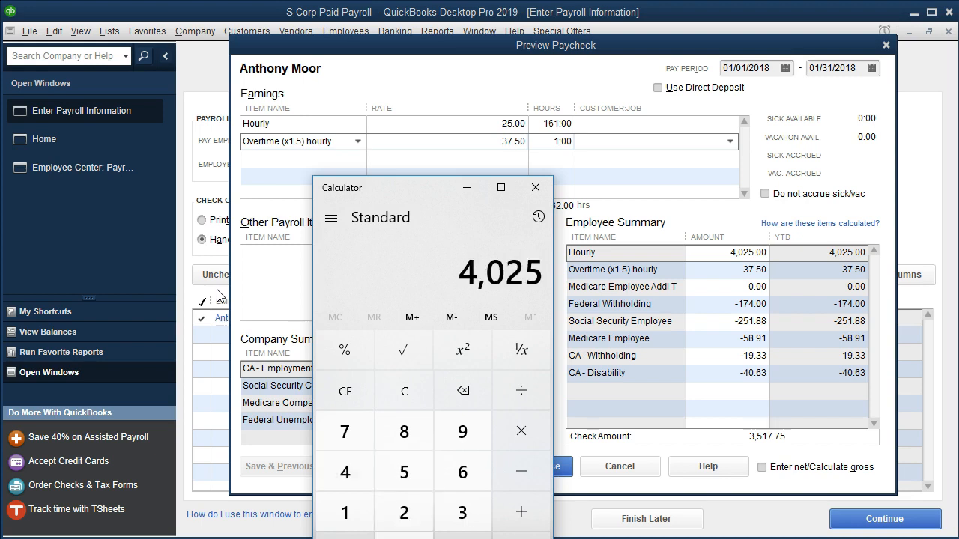
text(37)
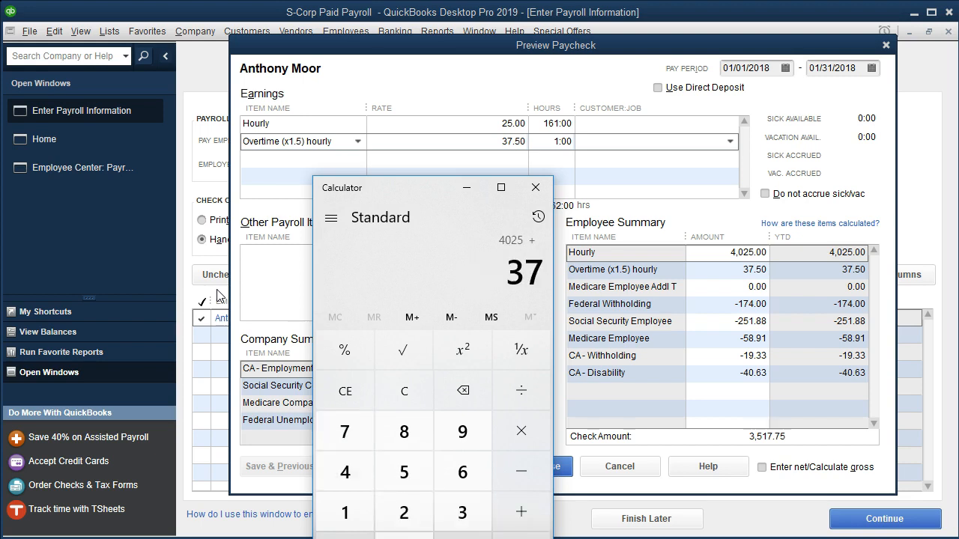
text(.5)
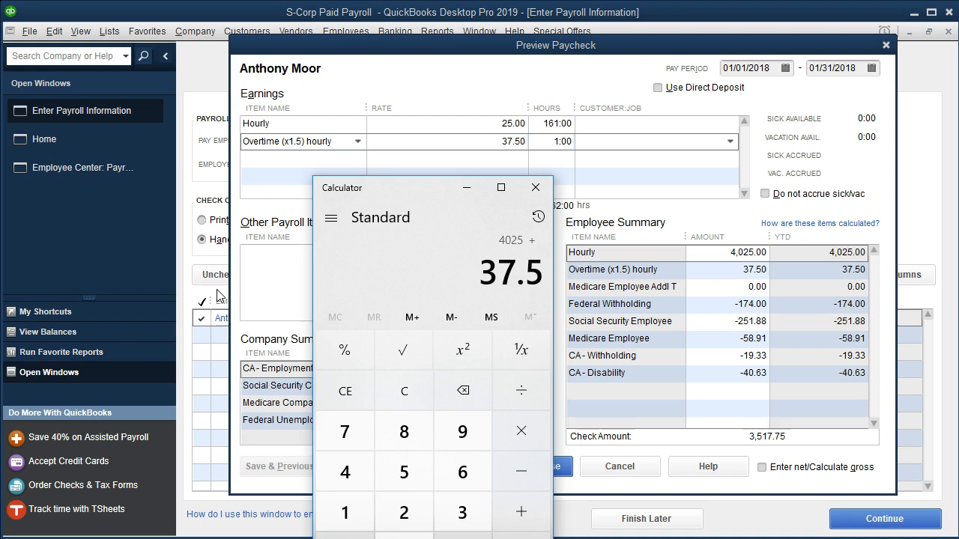
text(*)
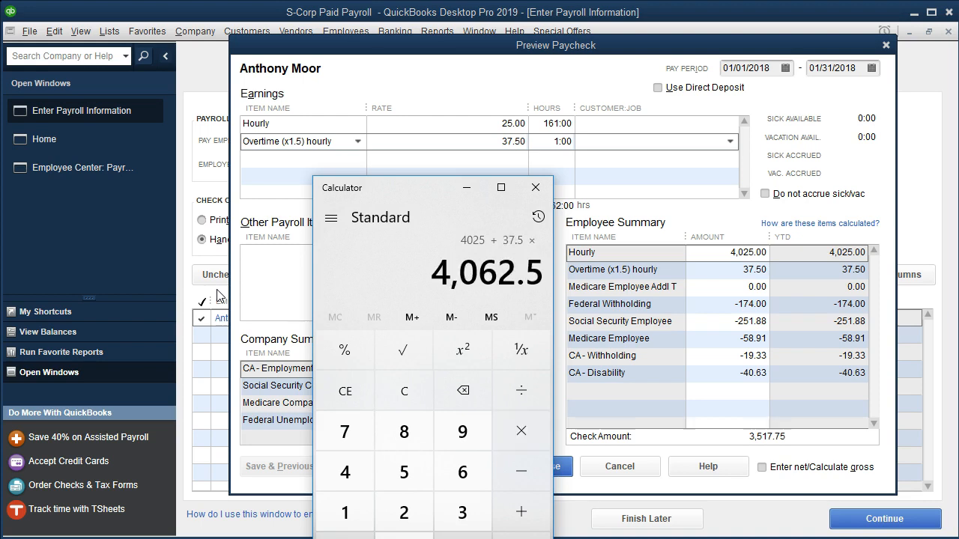
text(.062)
key(Return)
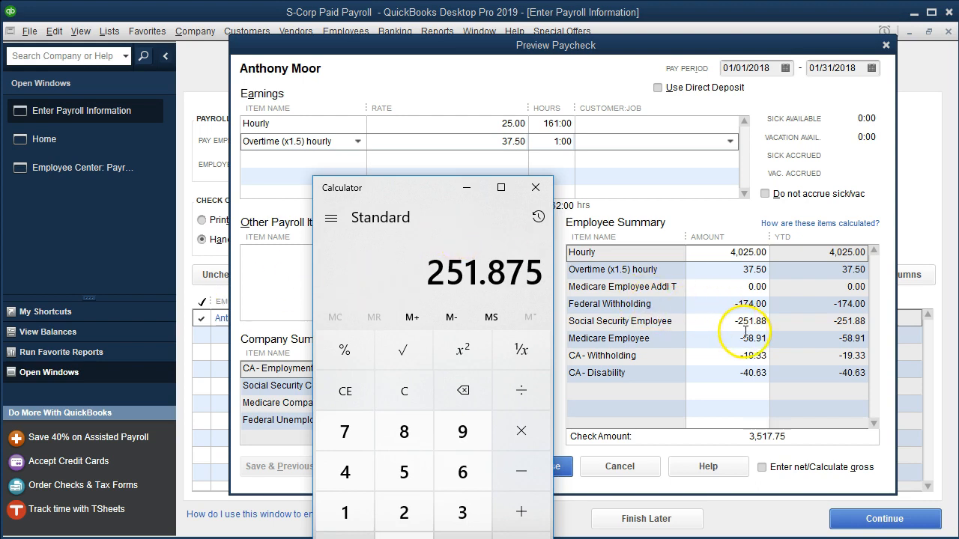
- Multiply the sum of 4025 and 37.5 by .0145 to check the Medicare withholding, and close Calculator
click(409, 398)
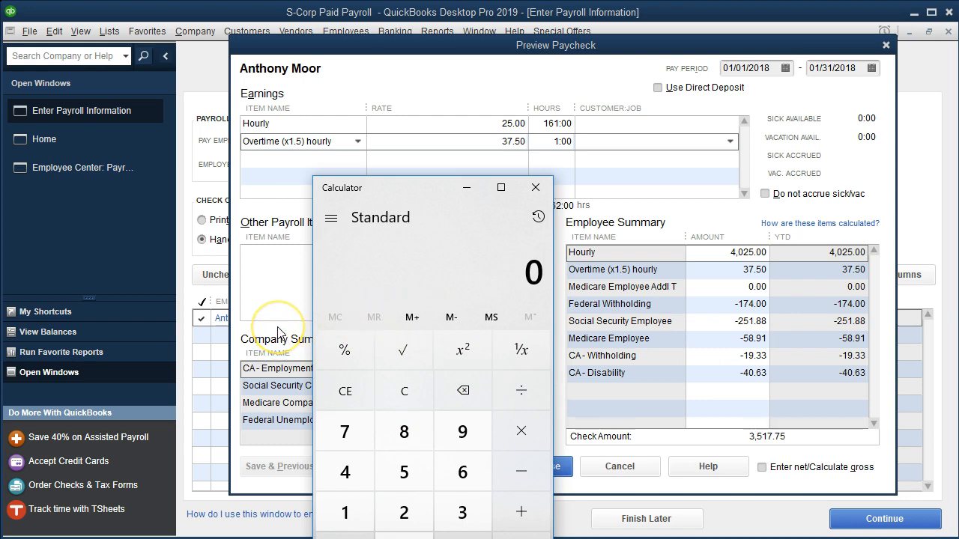
text(4025+37.)
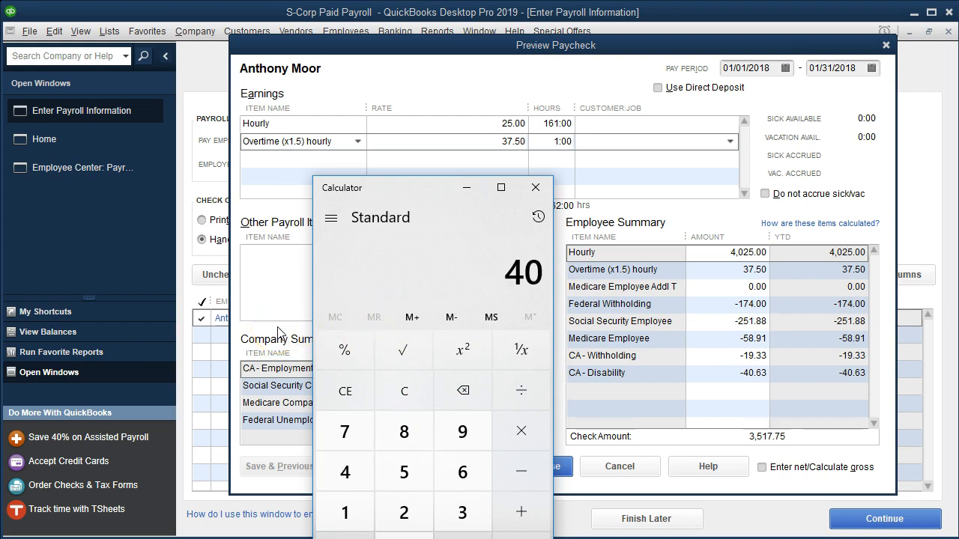
text(5)
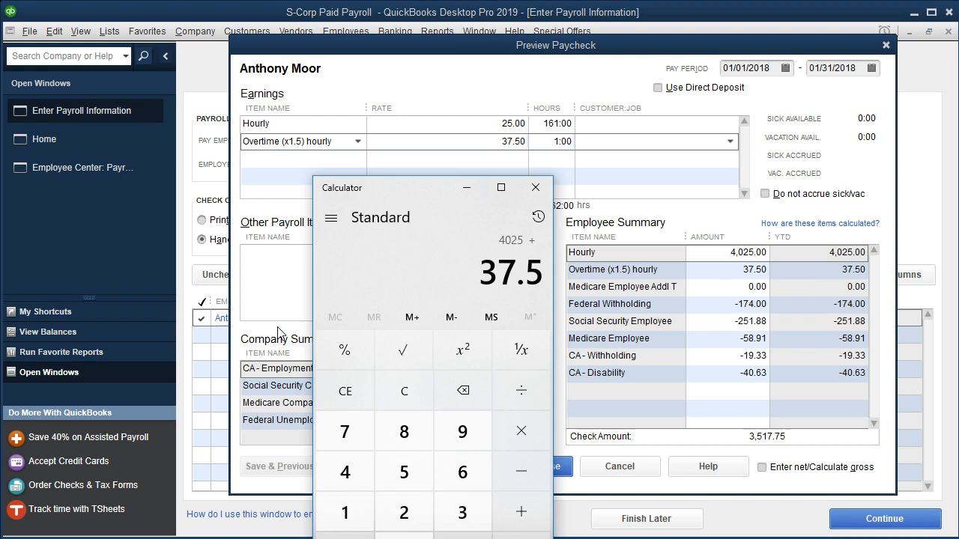
text(*.0145)
key(Return)
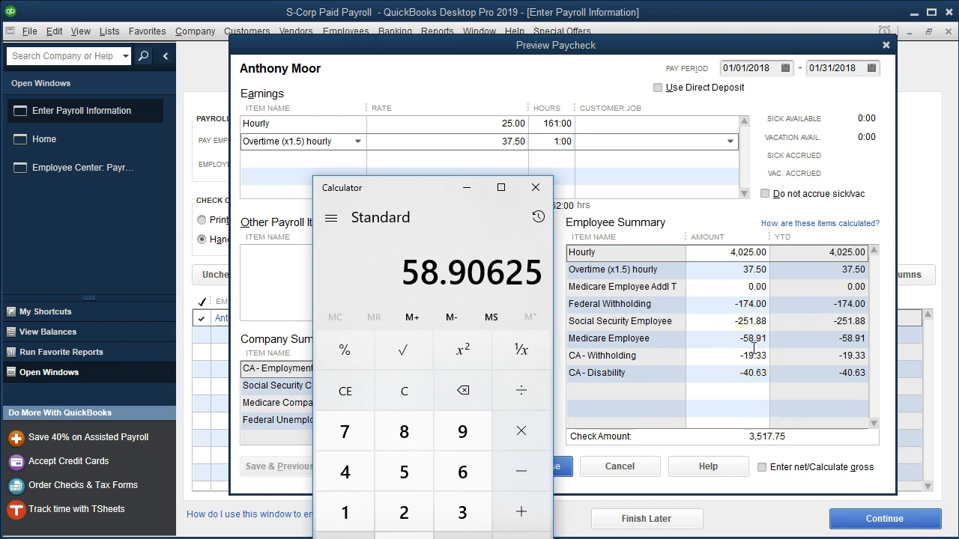
click(536, 187)
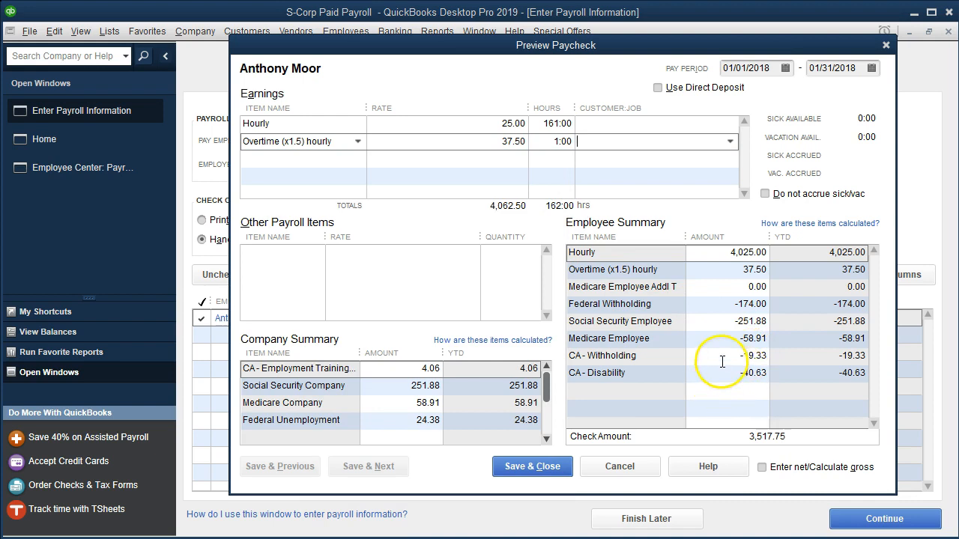
- Examine the California withholding and disability amounts in the paycheck's employee summary
click(721, 362)
click(724, 371)
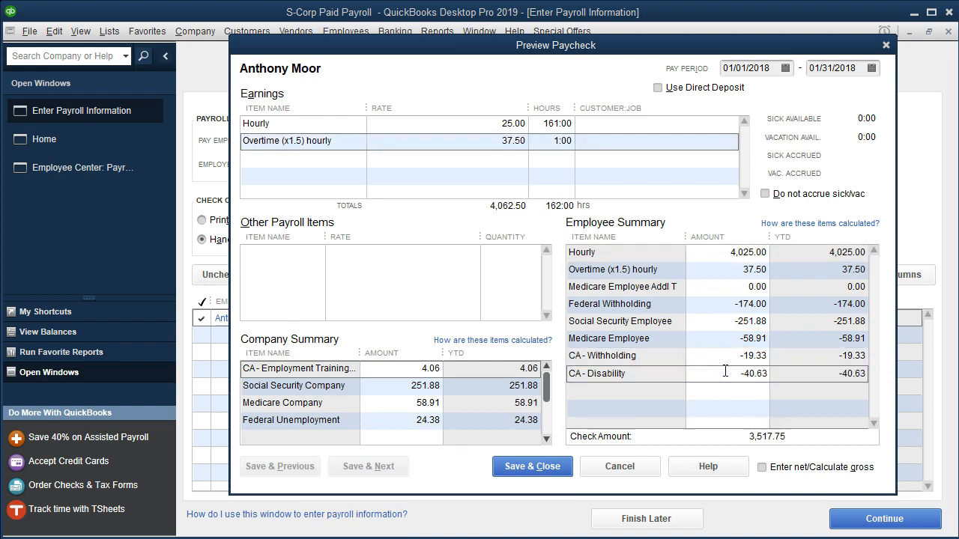
click(724, 372)
click(725, 356)
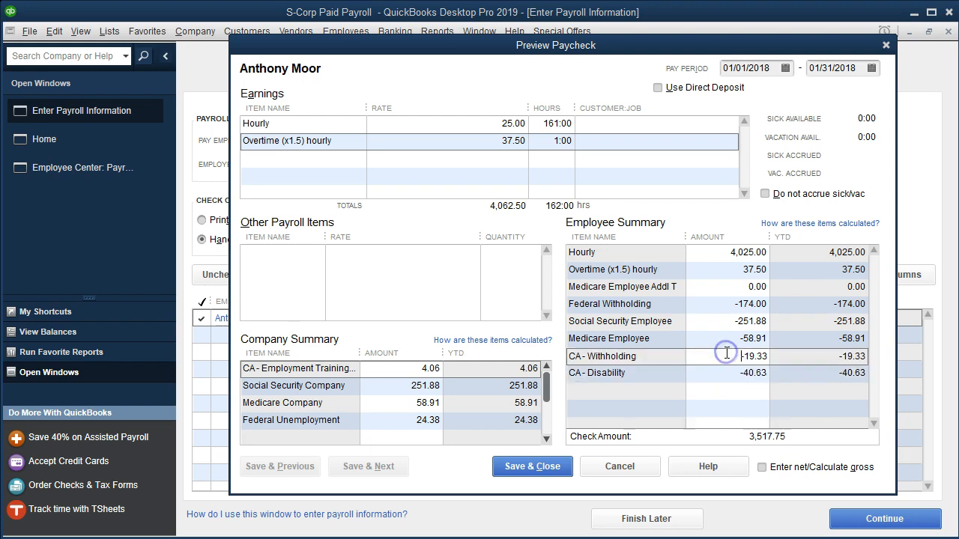
click(726, 354)
click(717, 374)
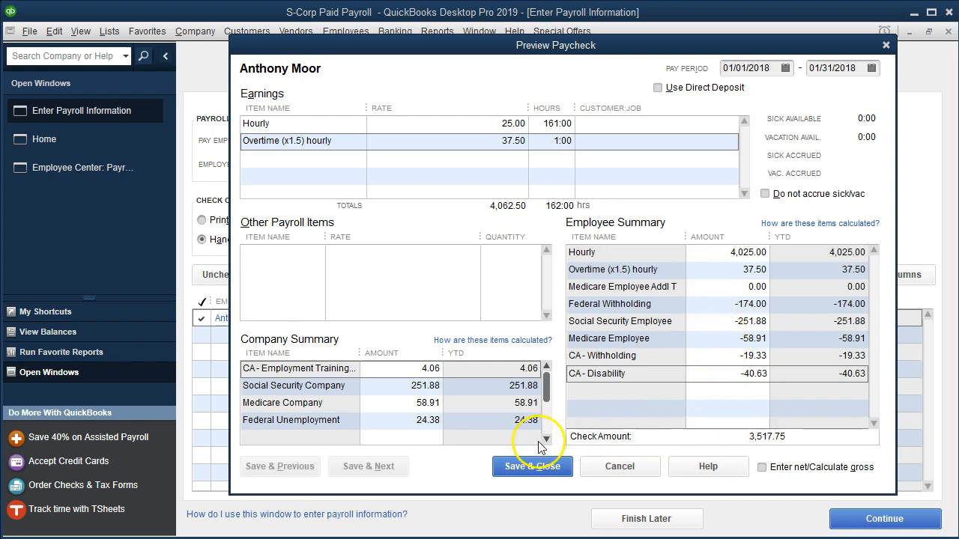
- Examine the employer's training tax, Social Security, Medicare, and federal and California unemployment amounts in the company summary
click(391, 370)
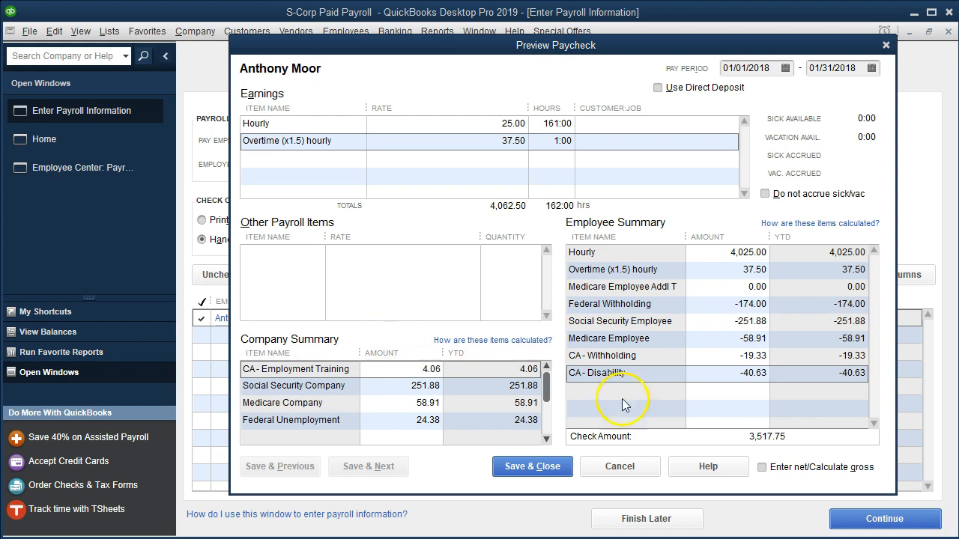
click(397, 386)
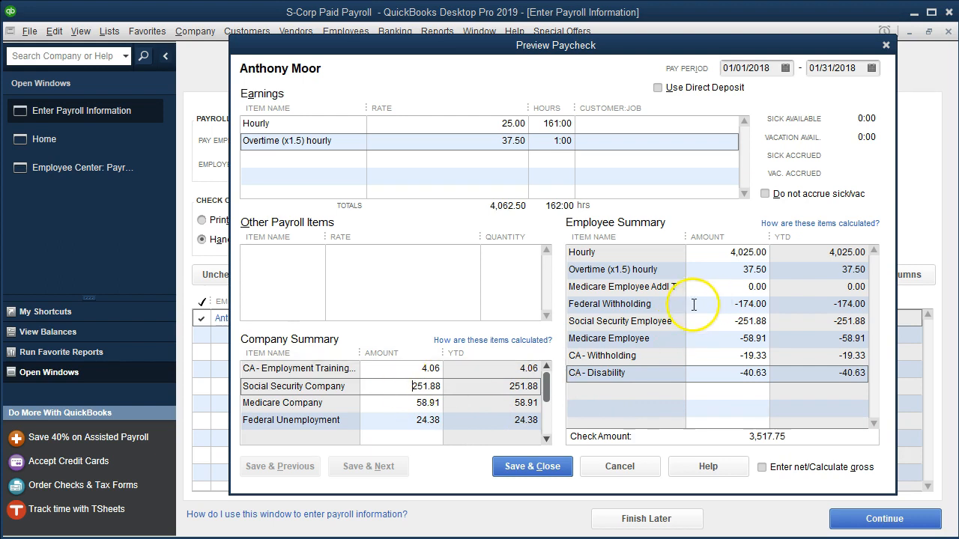
click(386, 403)
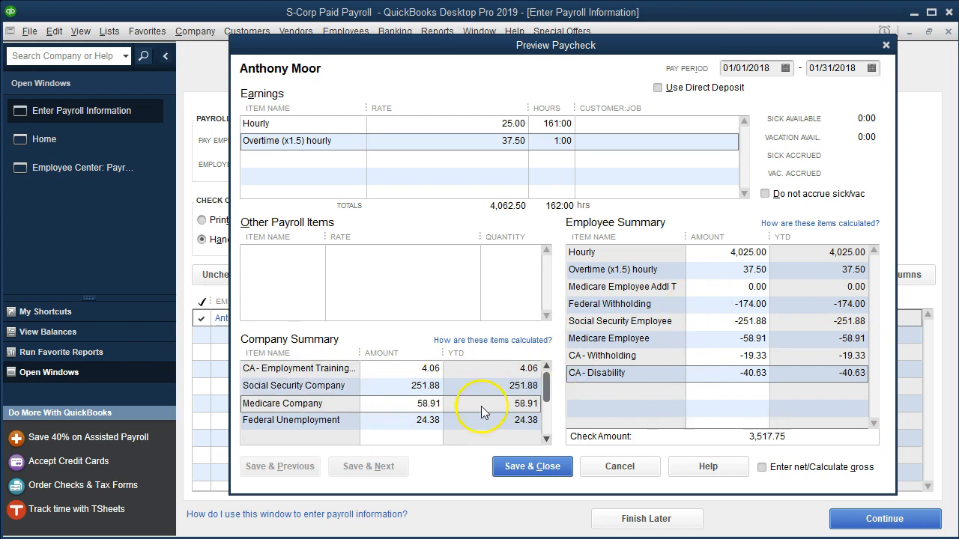
click(390, 418)
scroll(389, 414, down, 1)
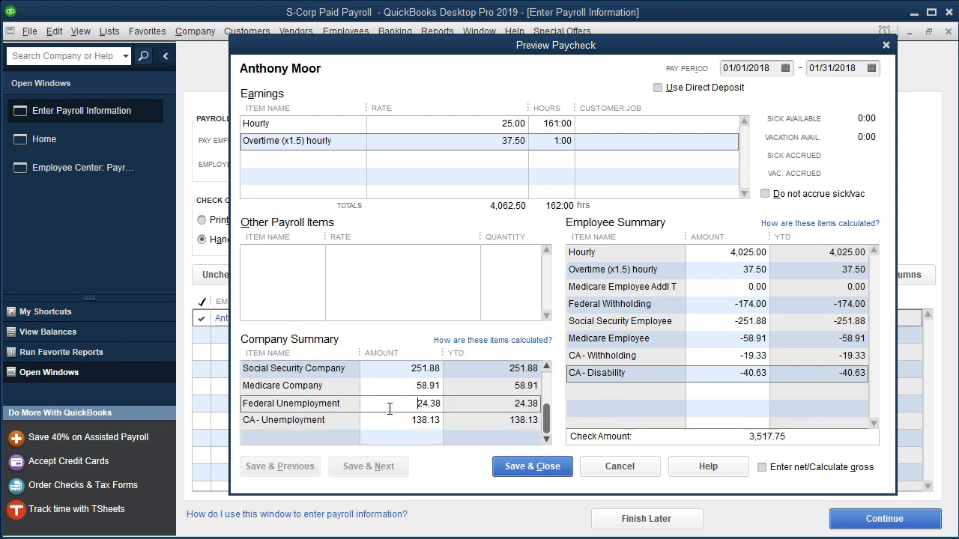
click(694, 366)
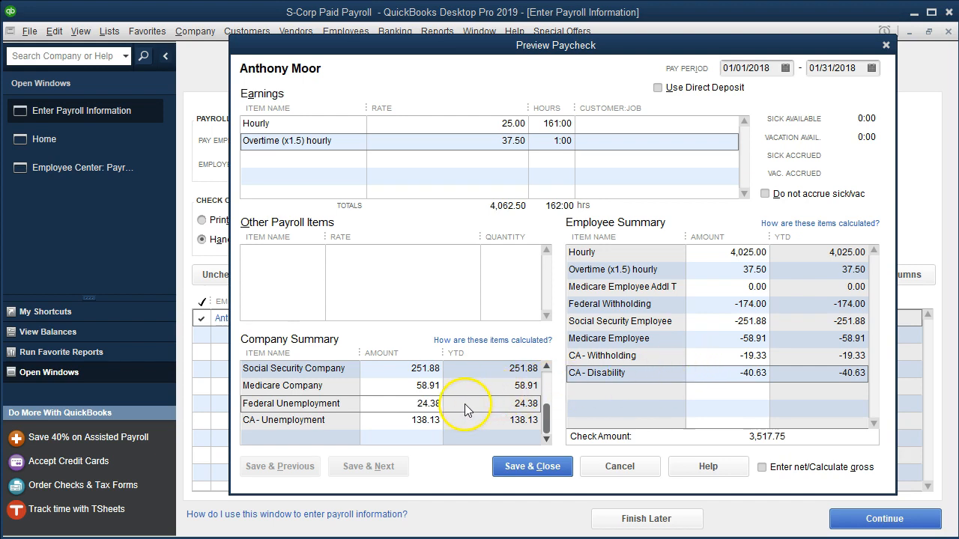
click(408, 420)
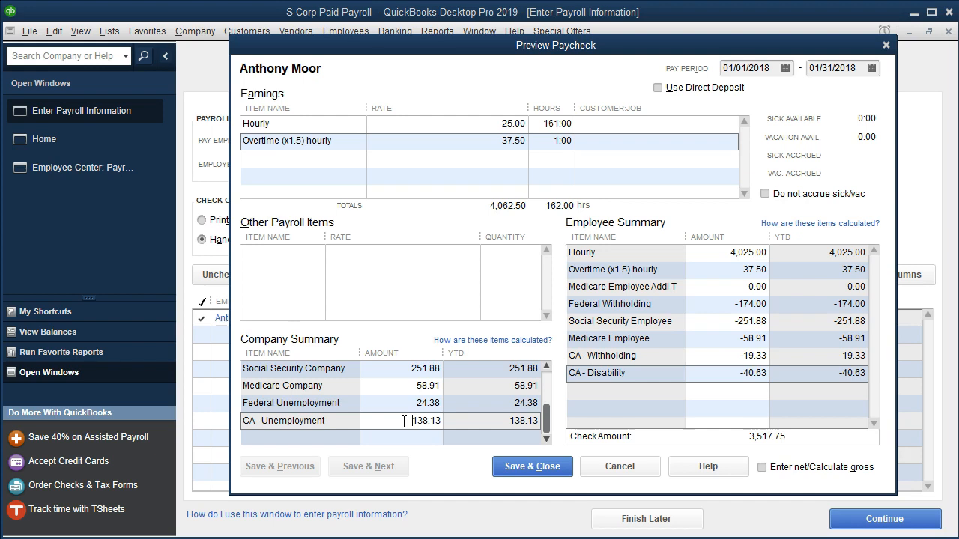
click(409, 368)
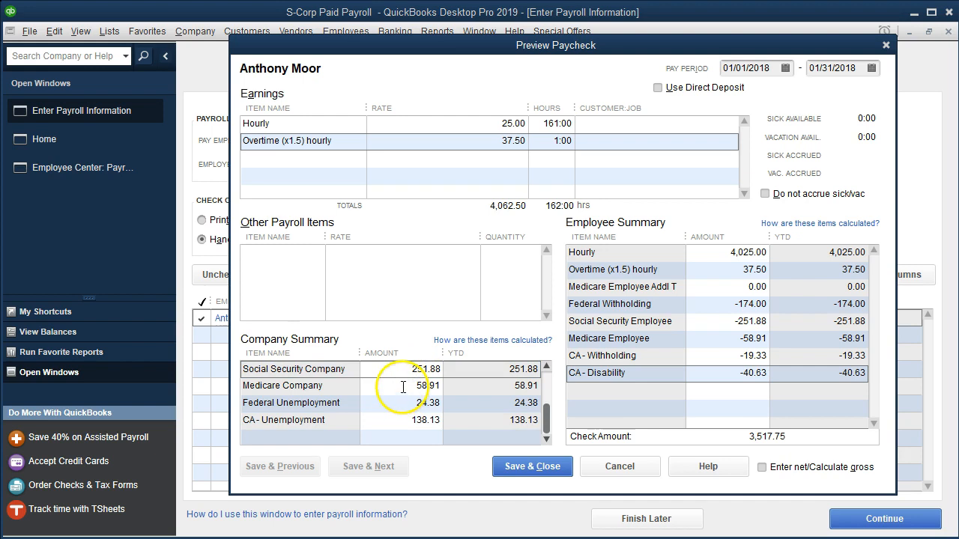
- Check the employer taxes in the company summary, save the previewed paycheck, and create the paycheck for the period ending 01/31/2018
click(403, 386)
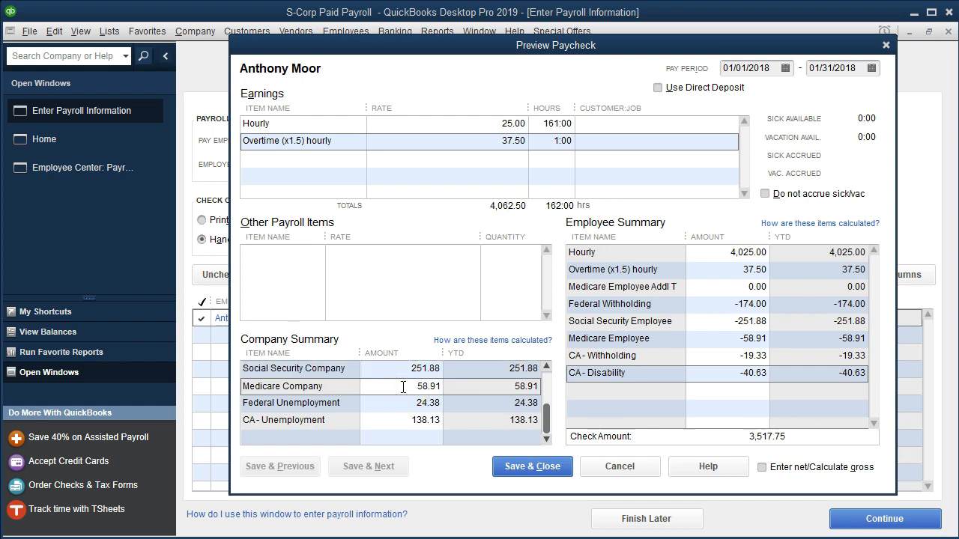
scroll(402, 400, up, 1)
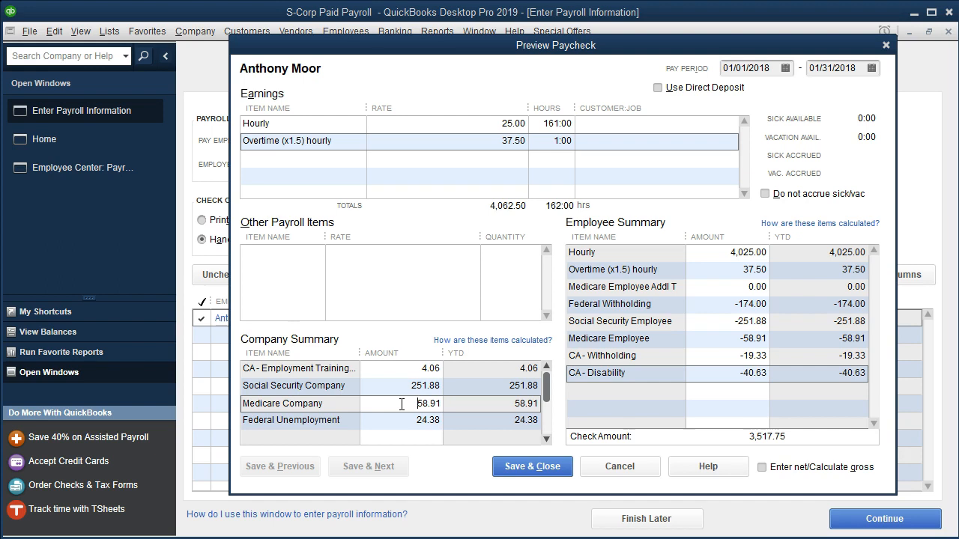
click(502, 475)
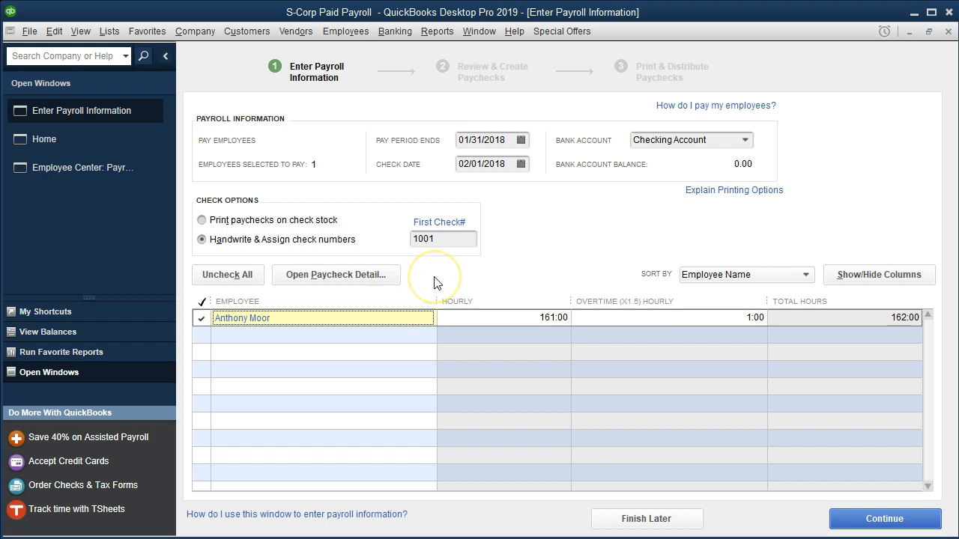
click(839, 530)
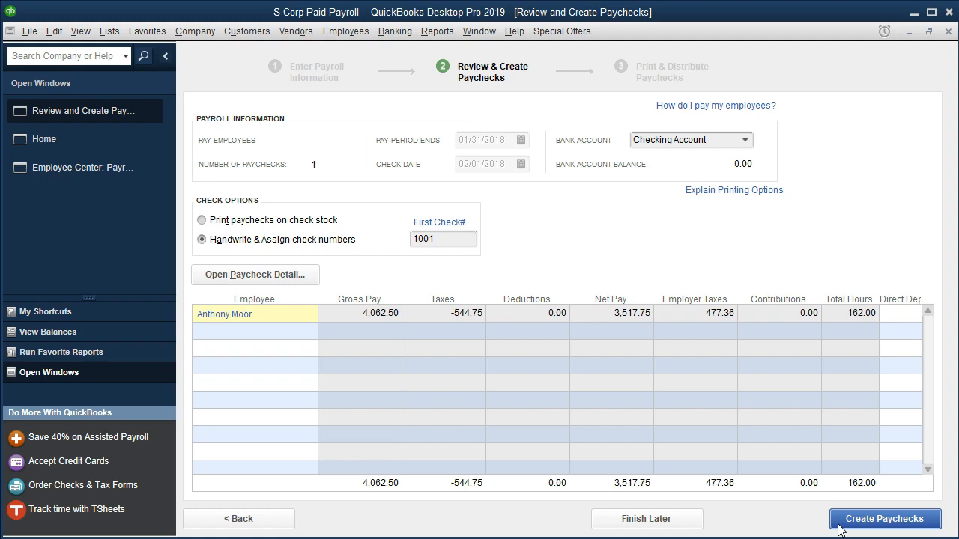
click(839, 530)
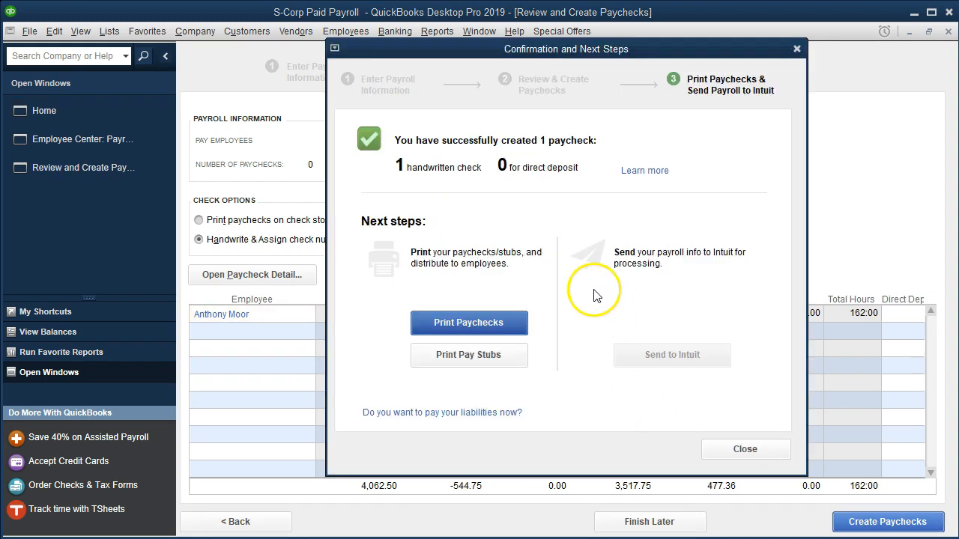
- Preview the pay stub for the 02/01/2018 paycheck, and close the pay stub selection and payroll confirmation windows
click(513, 367)
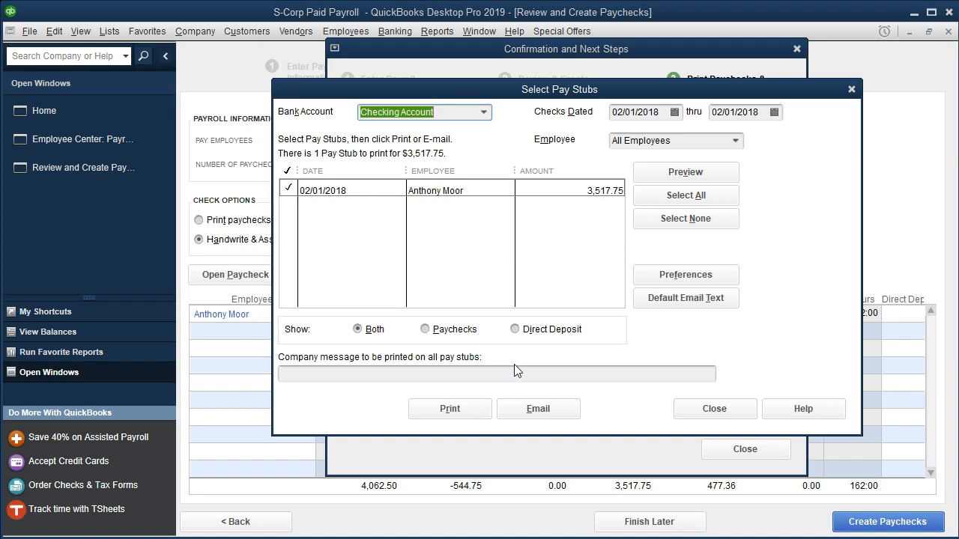
click(667, 174)
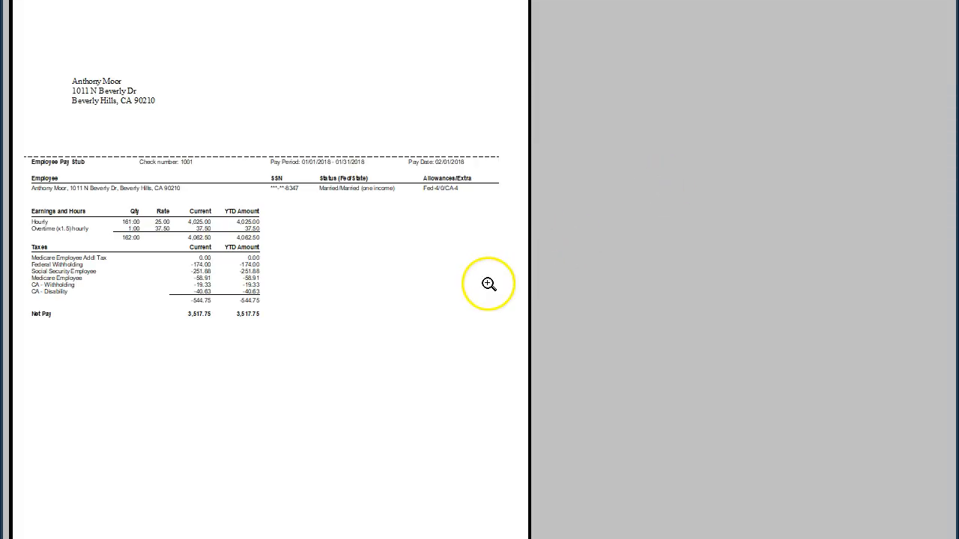
click(373, 272)
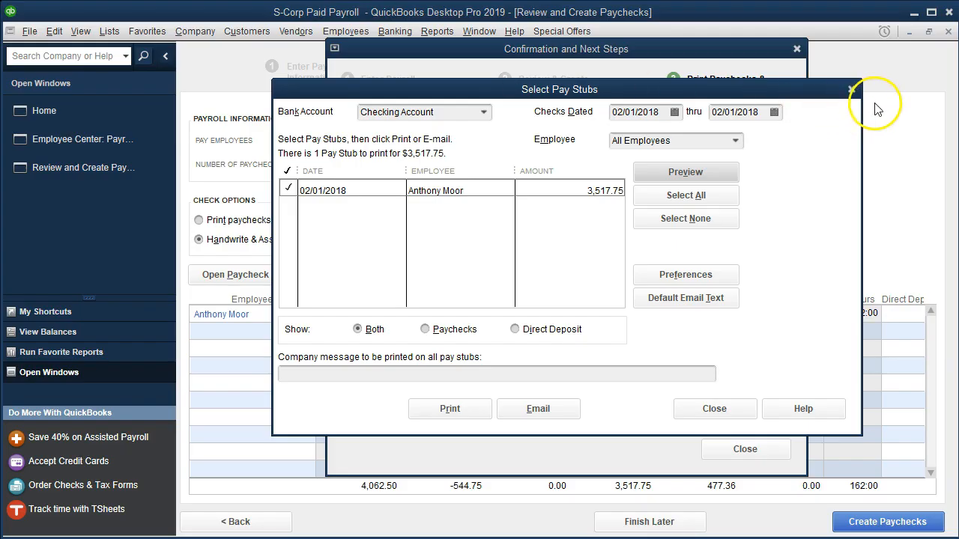
click(858, 88)
click(797, 48)
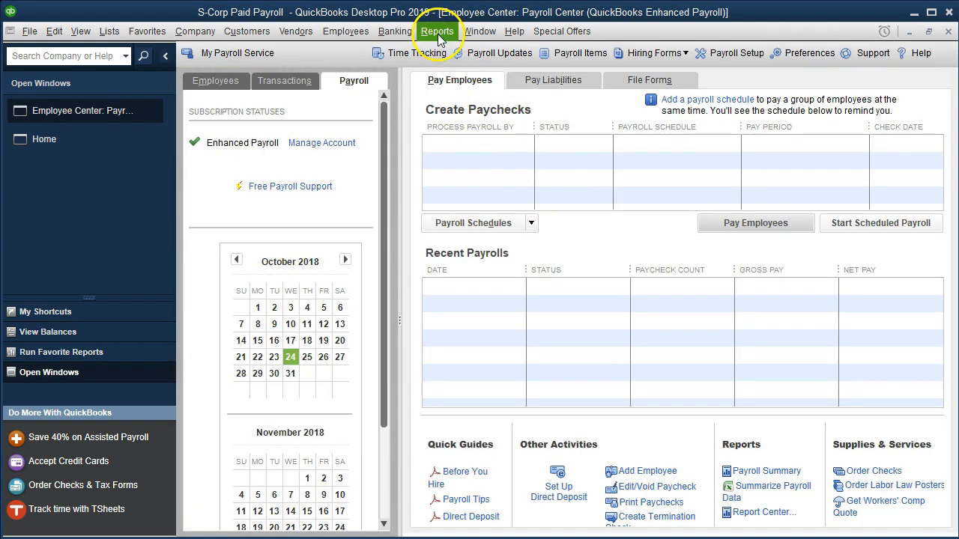
- Open the Checking Account register and view the 02/01/2018 paycheck transaction recorded in it
click(408, 33)
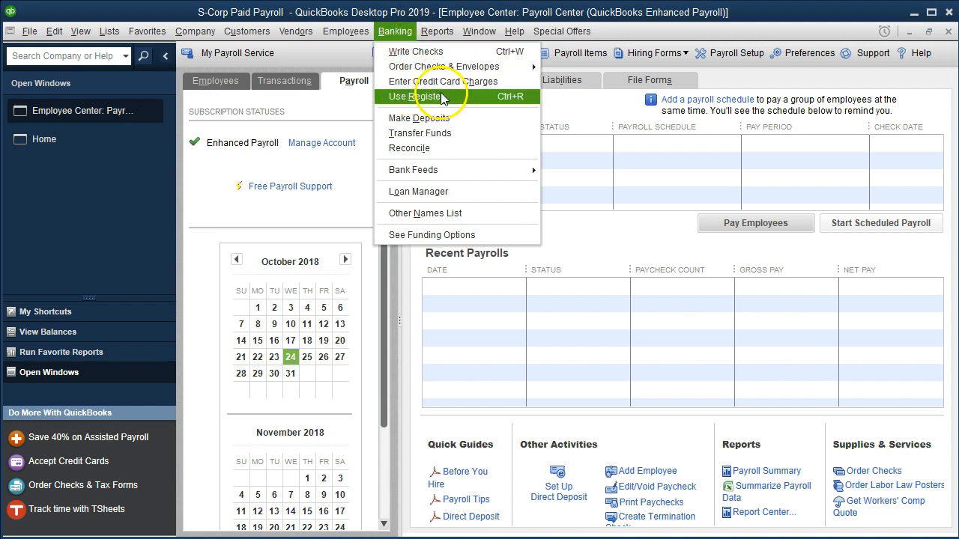
click(412, 96)
click(309, 146)
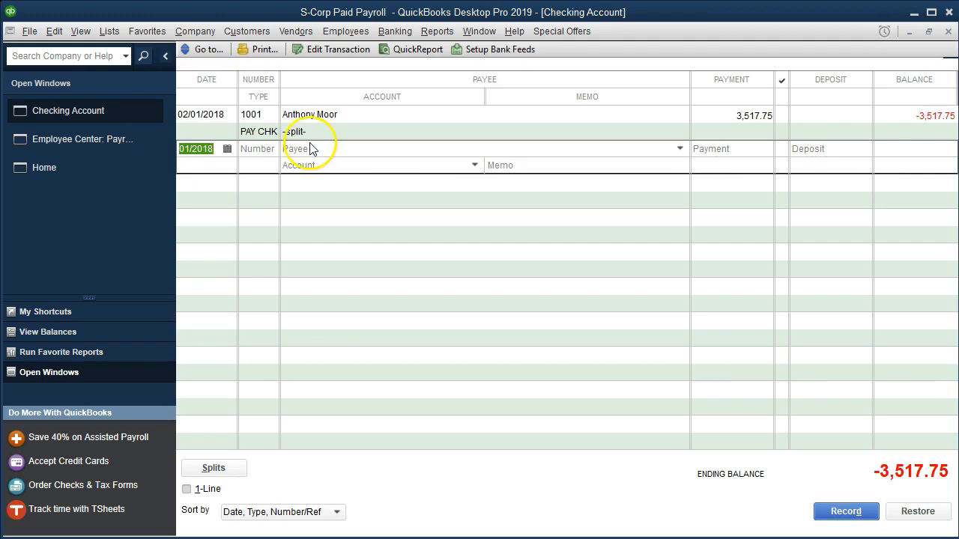
click(267, 133)
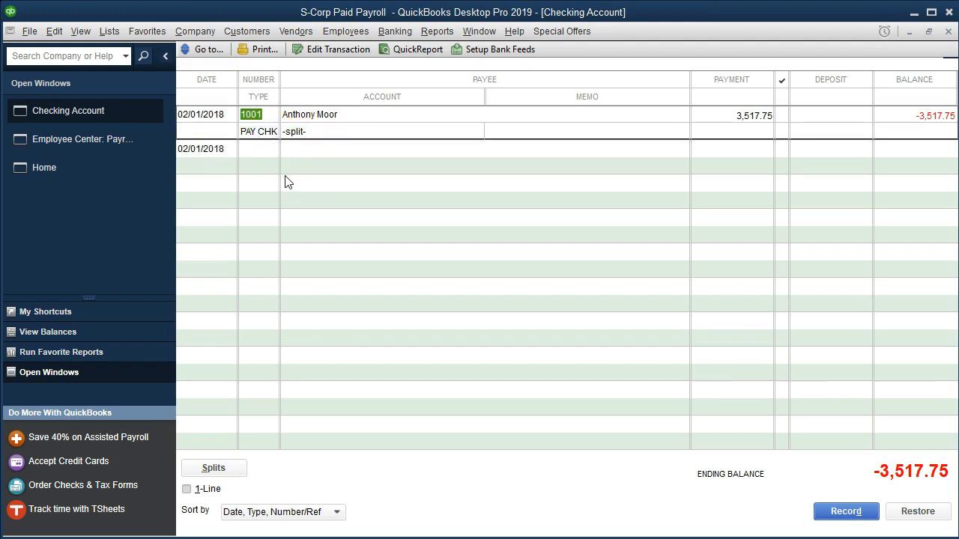
double_click(261, 142)
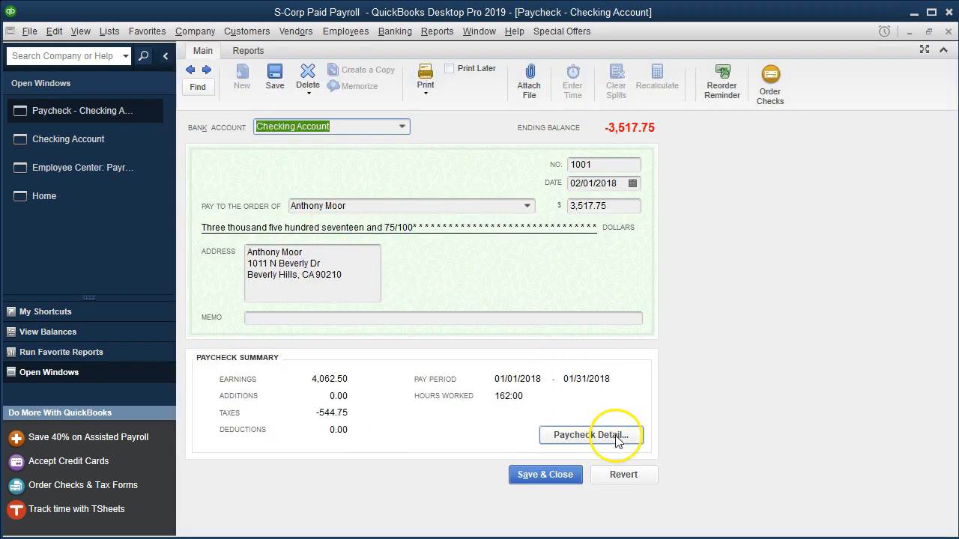
- Review the paycheck's detailed earnings, employee withholdings and company taxes, and close the detail and paycheck windows
click(617, 439)
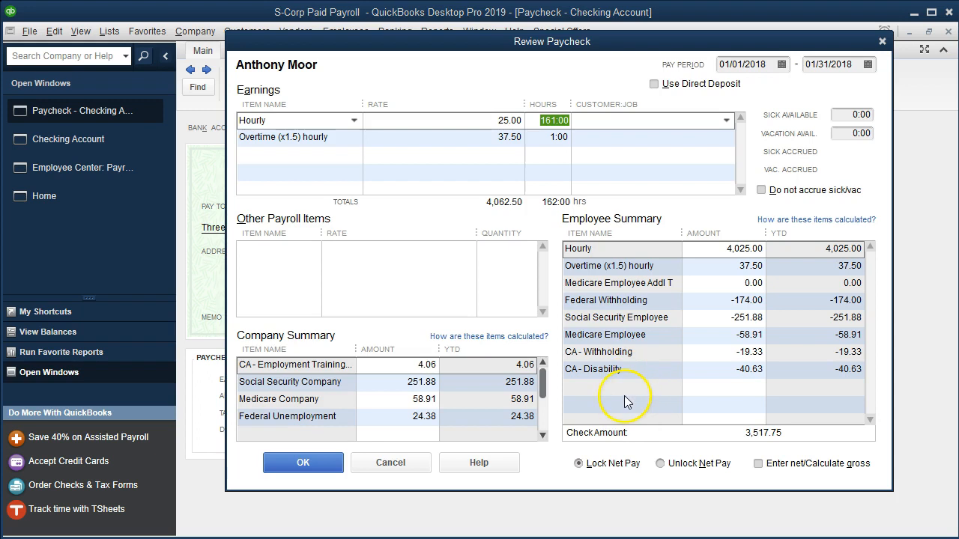
click(882, 42)
click(948, 32)
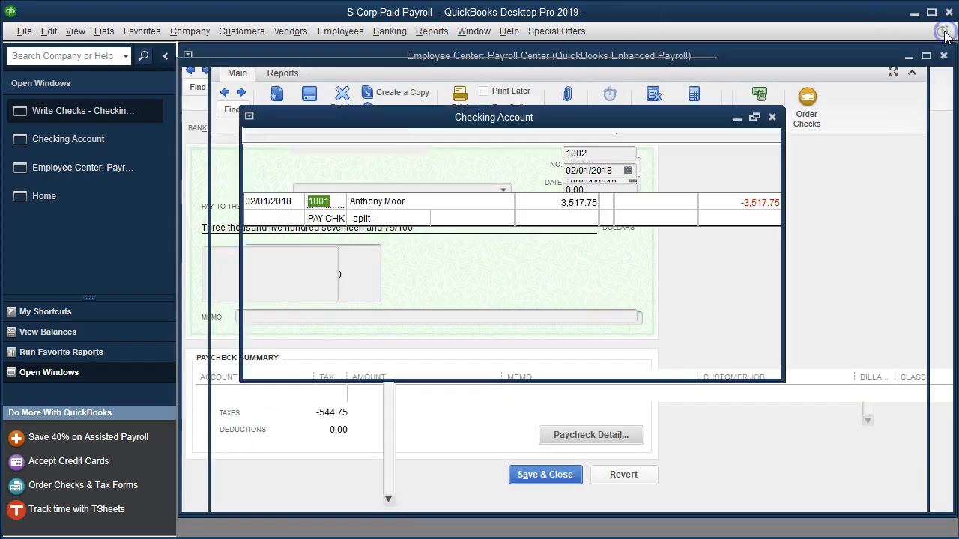